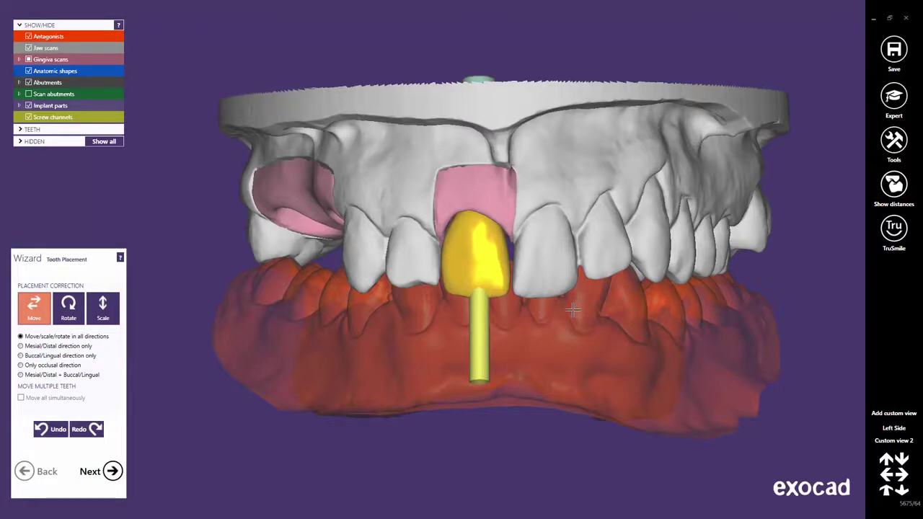
# Step: Accept the tooth placement, continue to generating the abutment bottoms, and hide the antagonists
pyautogui.moveTo(411, 268); pyautogui.dragTo(410, 267, button='right')
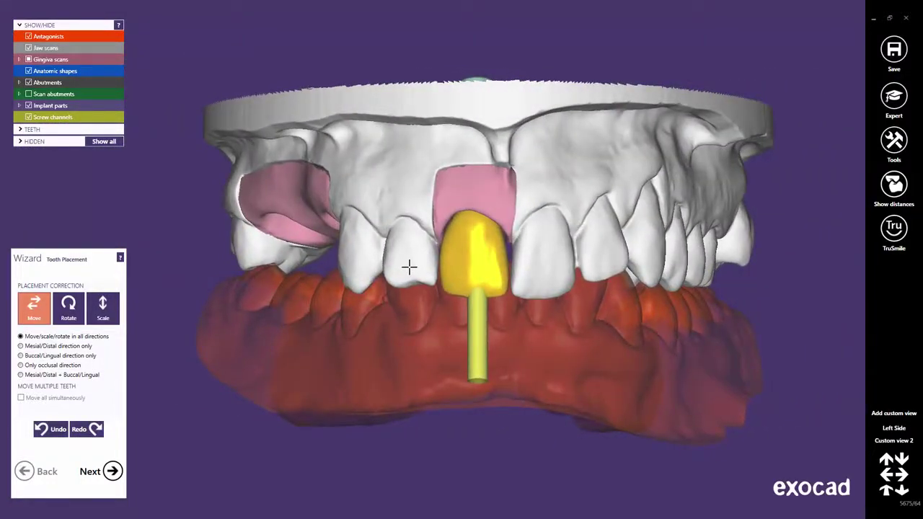
pyautogui.click(112, 472)
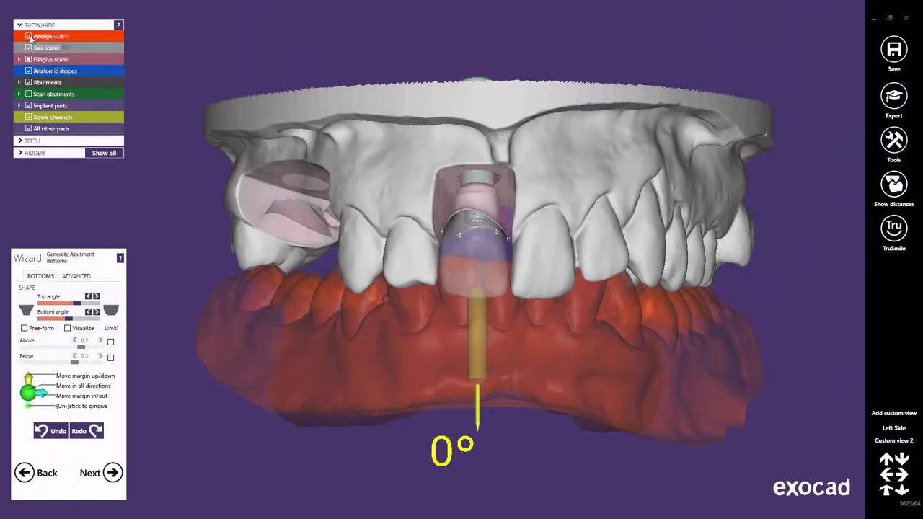
pyautogui.click(29, 36)
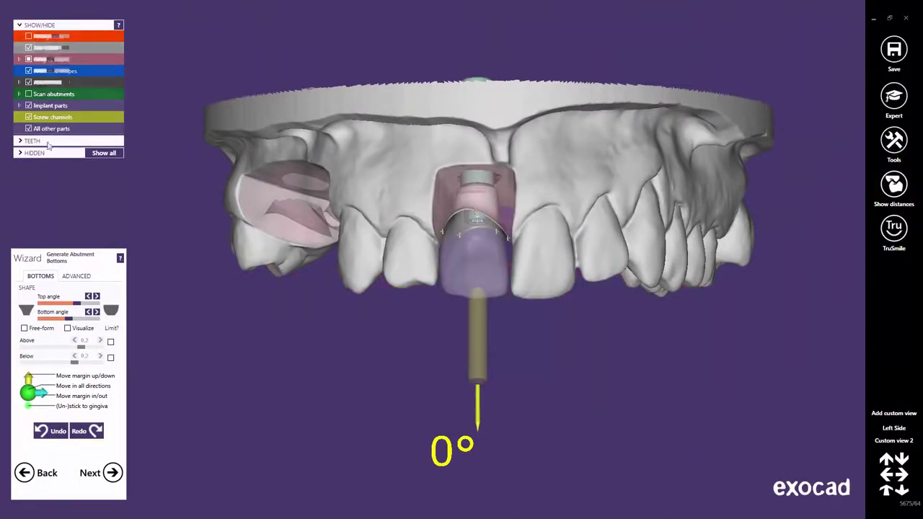
# Step: Enable clickable angulated screw channels and redirect the channel through the lingual surface of the front tooth at about 12°
pyautogui.click(76, 277)
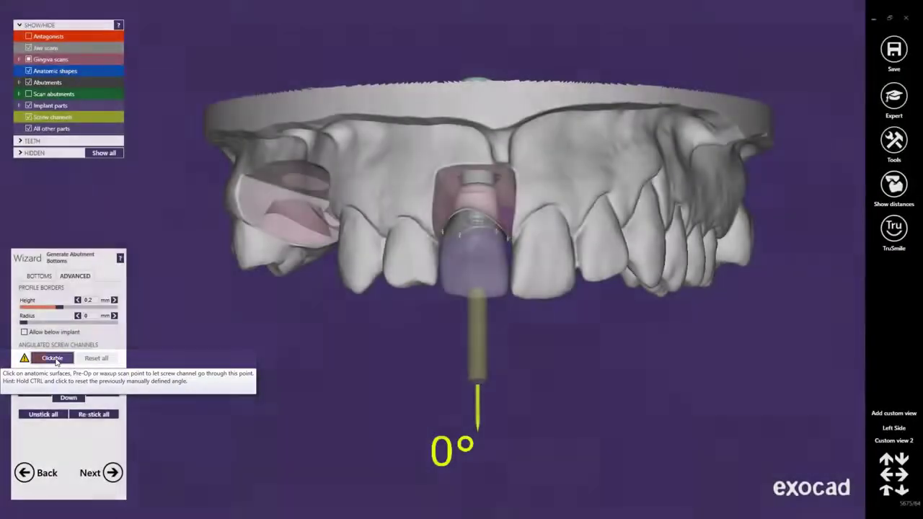
pyautogui.click(52, 358)
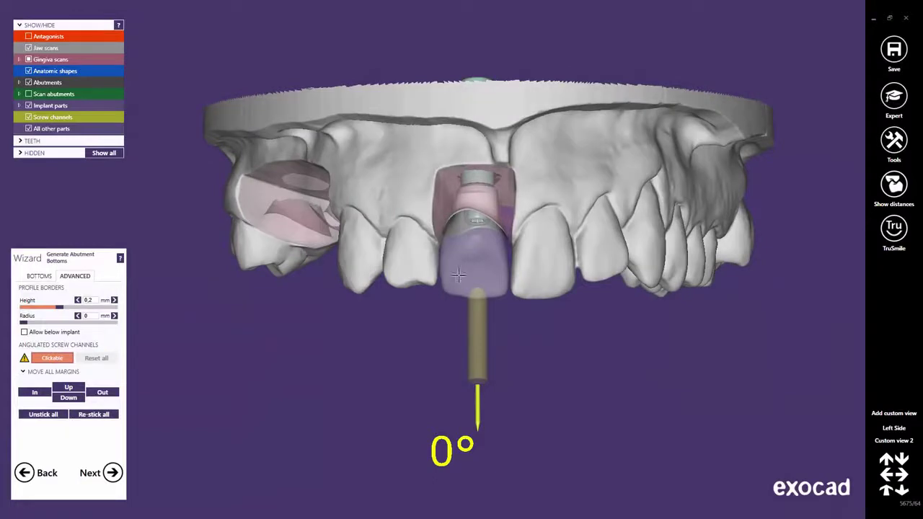
pyautogui.middleClick(467, 280)
pyautogui.moveTo(448, 378); pyautogui.dragTo(440, 317, button='right')
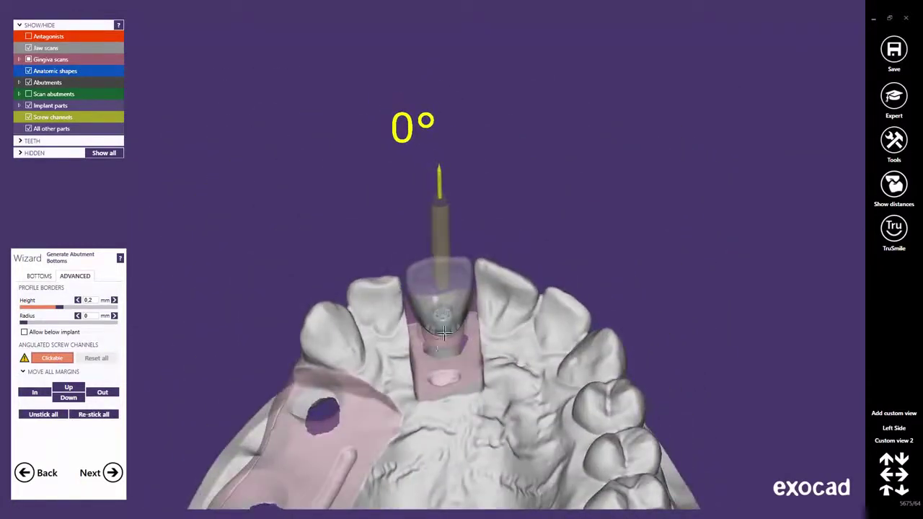
pyautogui.scroll(3, 442, 321)
pyautogui.moveTo(448, 377); pyautogui.dragTo(462, 454, button='middle')
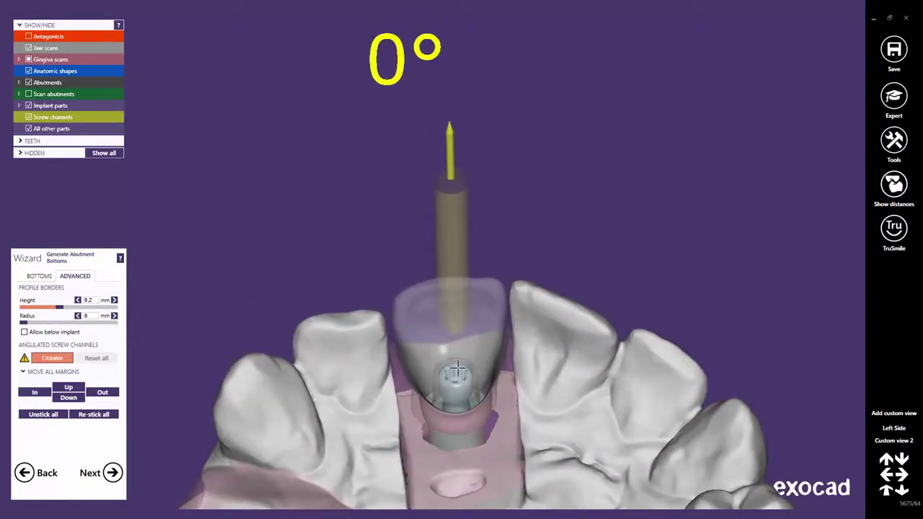
pyautogui.moveTo(457, 370); pyautogui.dragTo(452, 326)
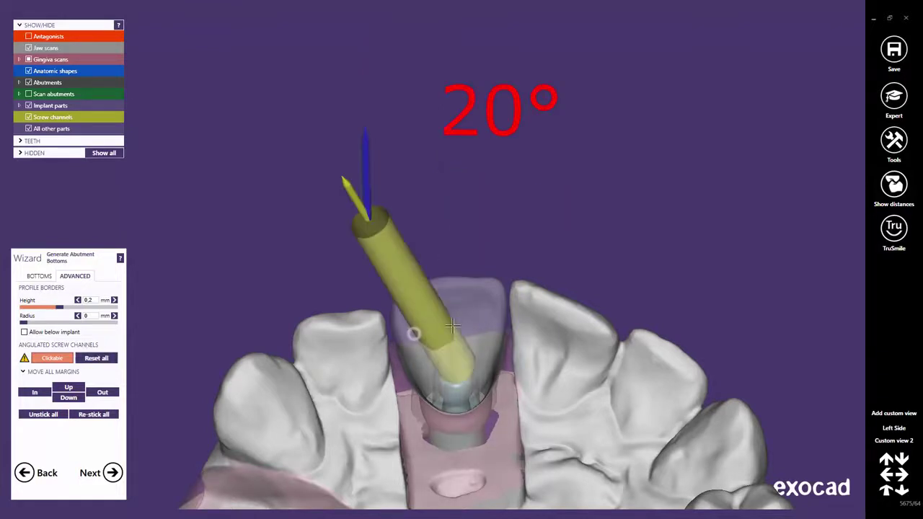
pyautogui.click(488, 318)
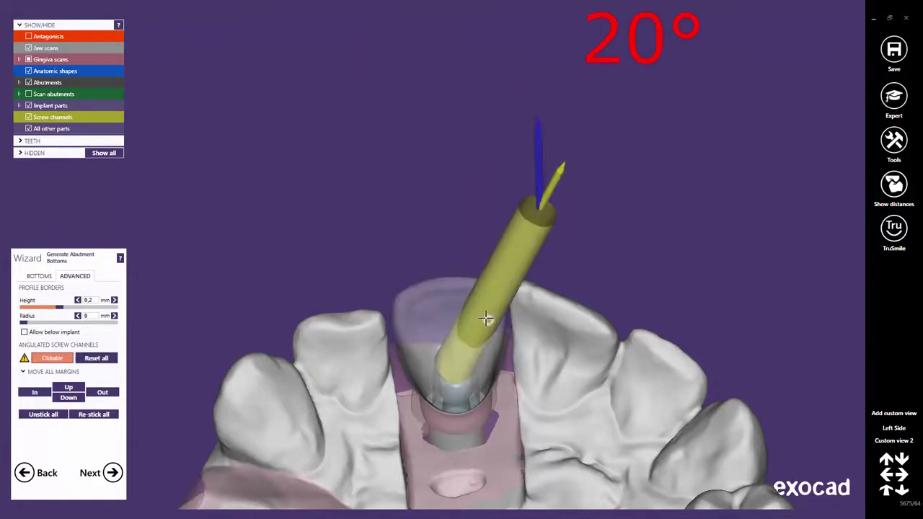
pyautogui.click(450, 339)
pyautogui.moveTo(450, 339); pyautogui.dragTo(454, 331)
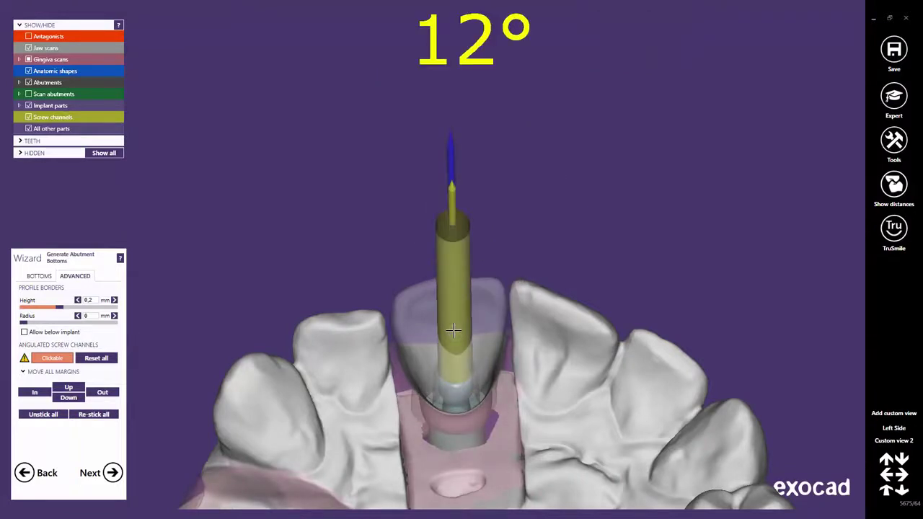
# Step: Examine the angulated screw channel from the front and side with the jaw and gingiva scans temporarily hidden, and show both scans again
pyautogui.moveTo(453, 331); pyautogui.dragTo(453, 298, button='right')
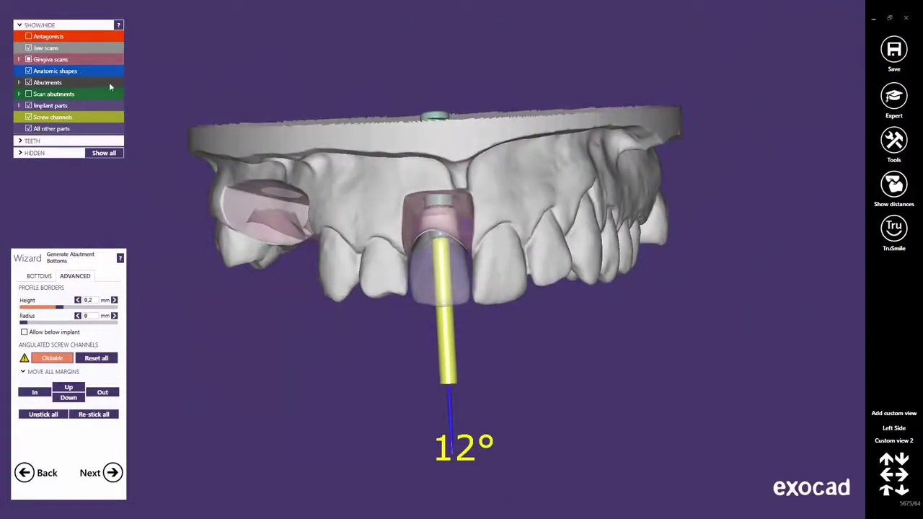
pyautogui.click(29, 47)
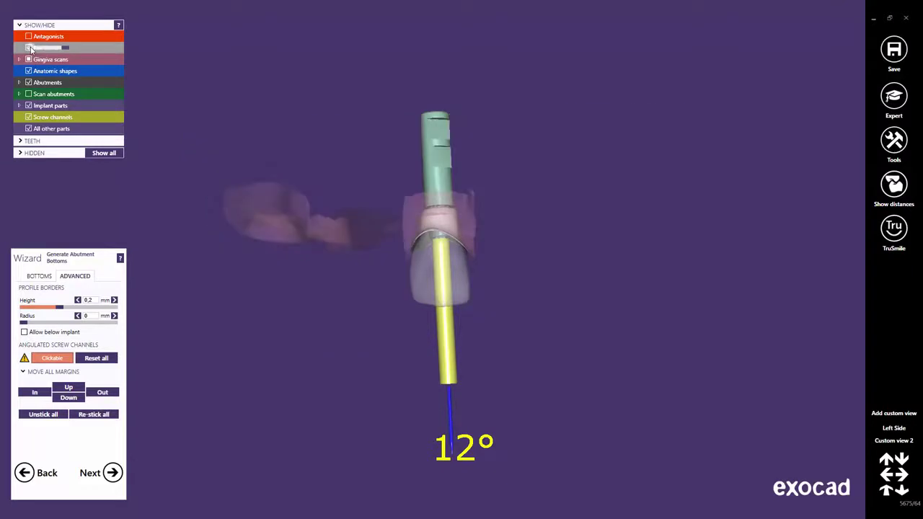
pyautogui.click(29, 59)
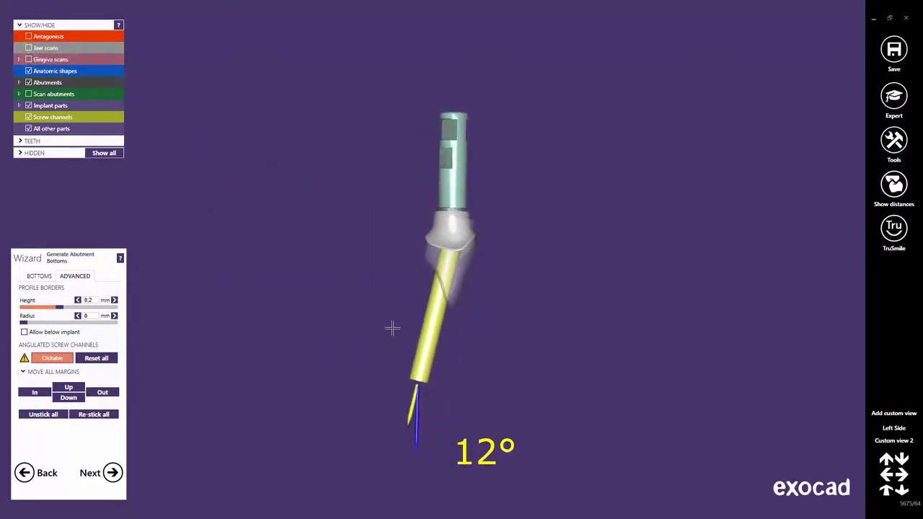
pyautogui.scroll(1, 399, 350)
pyautogui.moveTo(398, 352); pyautogui.dragTo(400, 336, button='middle')
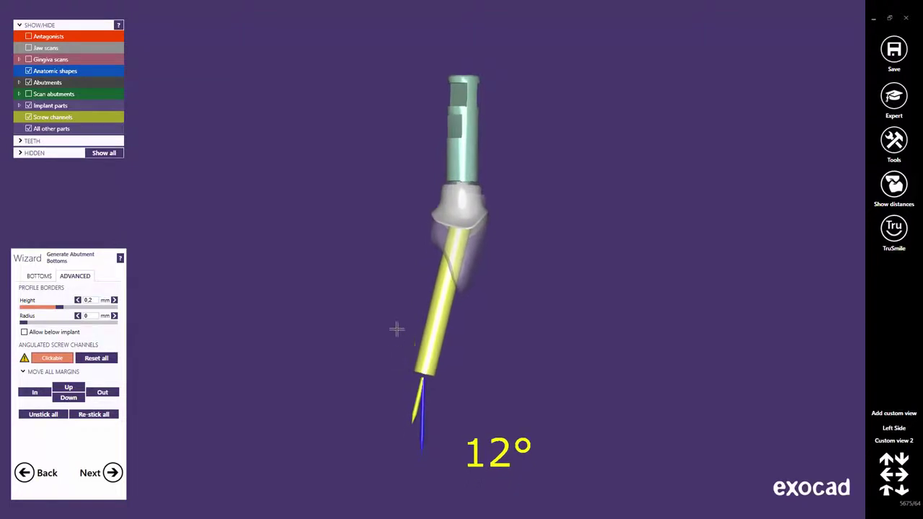
pyautogui.click(29, 47)
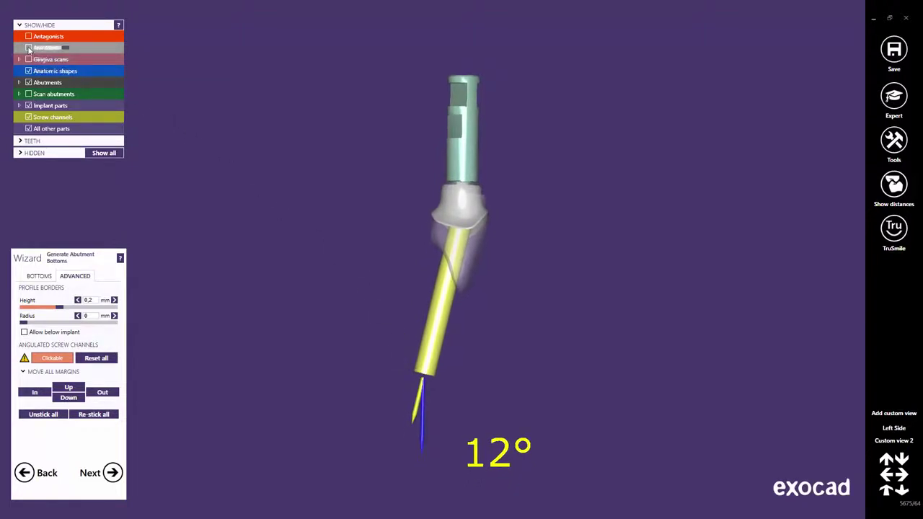
pyautogui.click(29, 59)
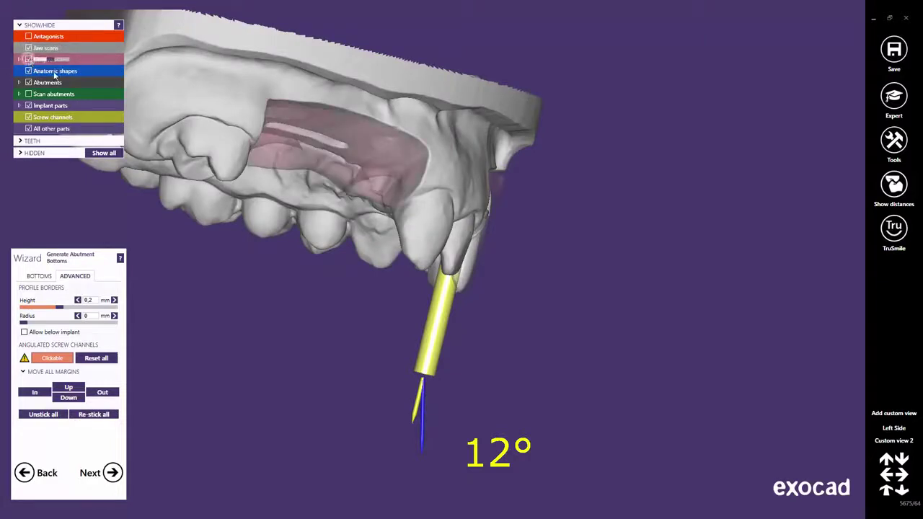
pyautogui.moveTo(462, 191); pyautogui.dragTo(461, 191, button='right')
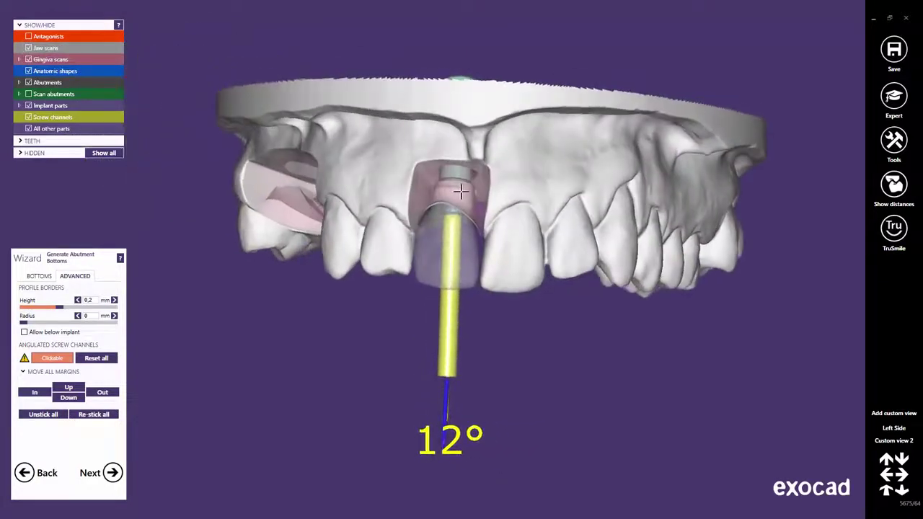
pyautogui.moveTo(548, 221); pyautogui.dragTo(549, 229, button='right')
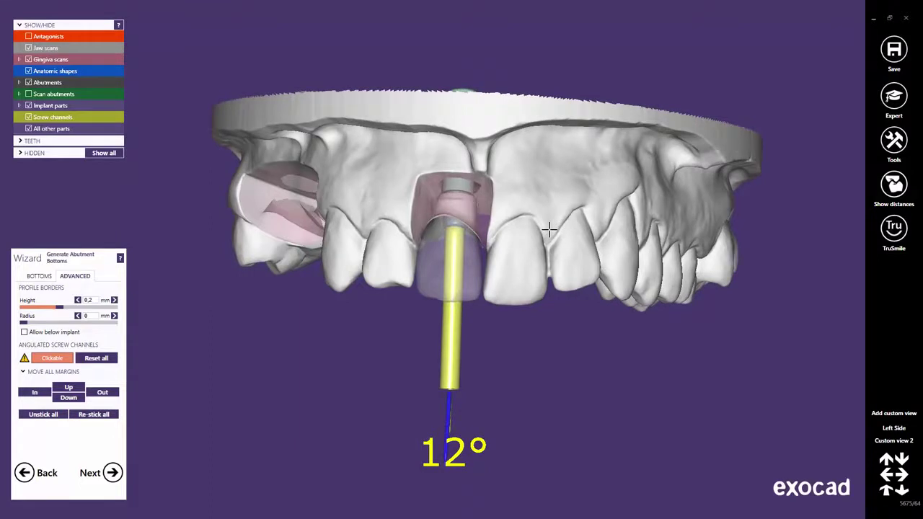
# Step: Accept the abutment bottom and the tooth shape, and shrink the front tooth into a reduced part
pyautogui.click(113, 473)
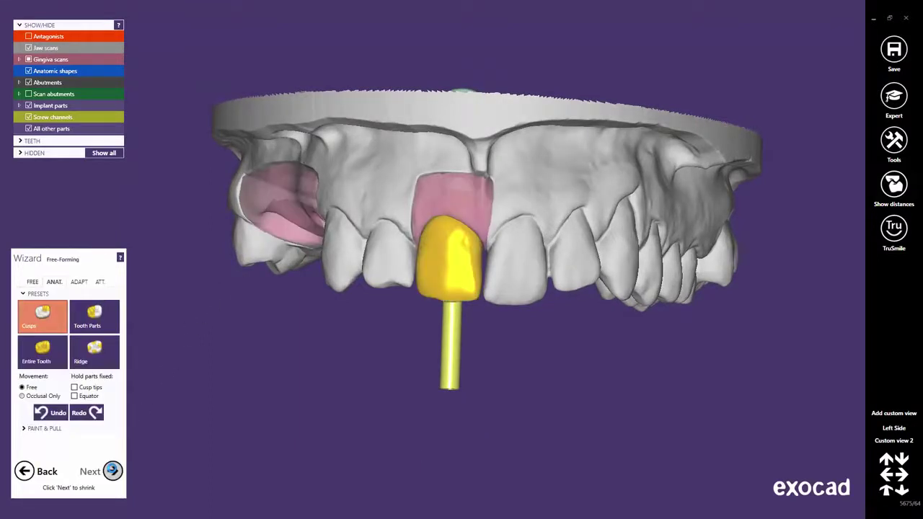
pyautogui.click(113, 472)
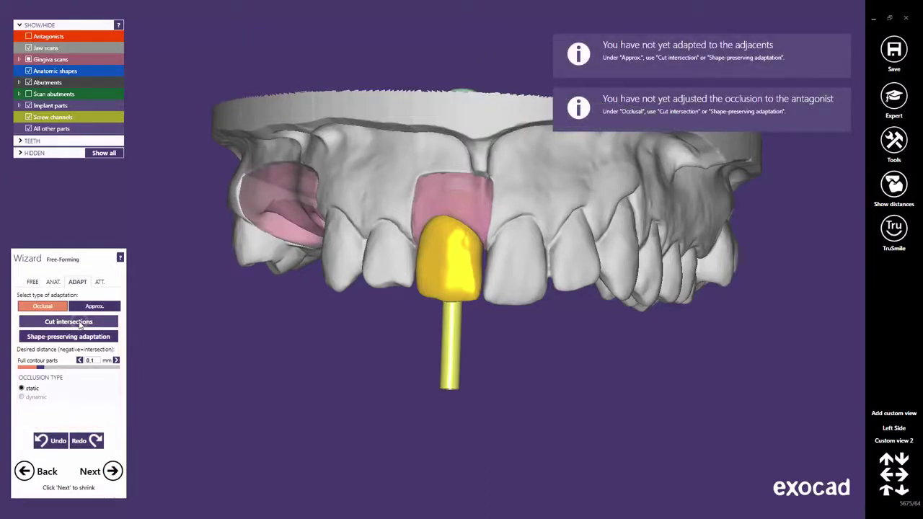
pyautogui.click(113, 472)
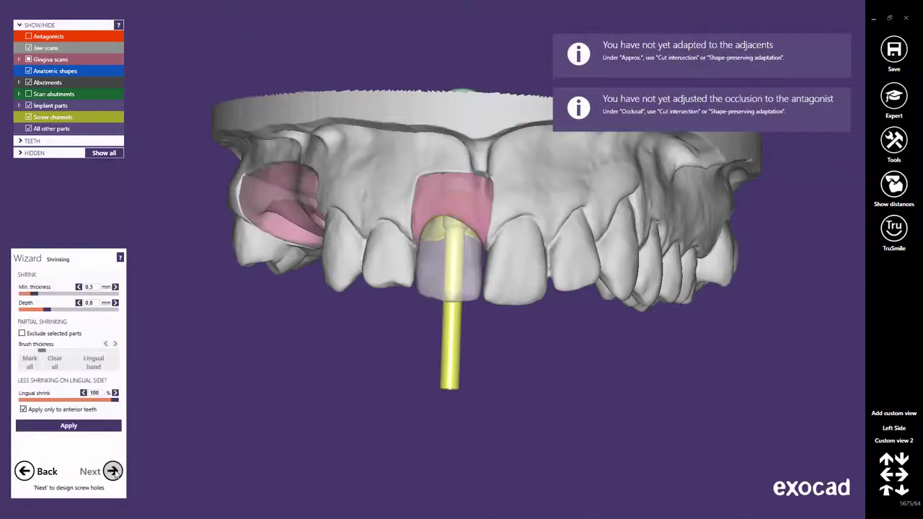
pyautogui.click(104, 427)
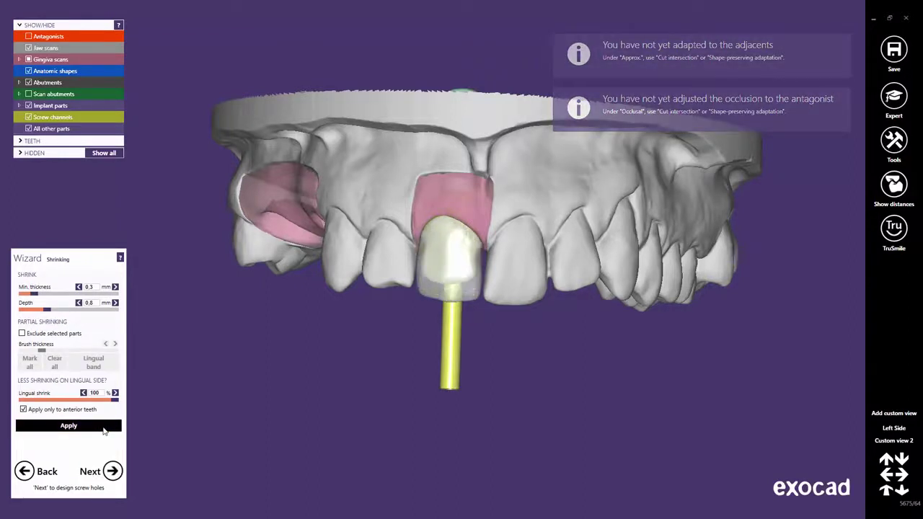
pyautogui.click(113, 472)
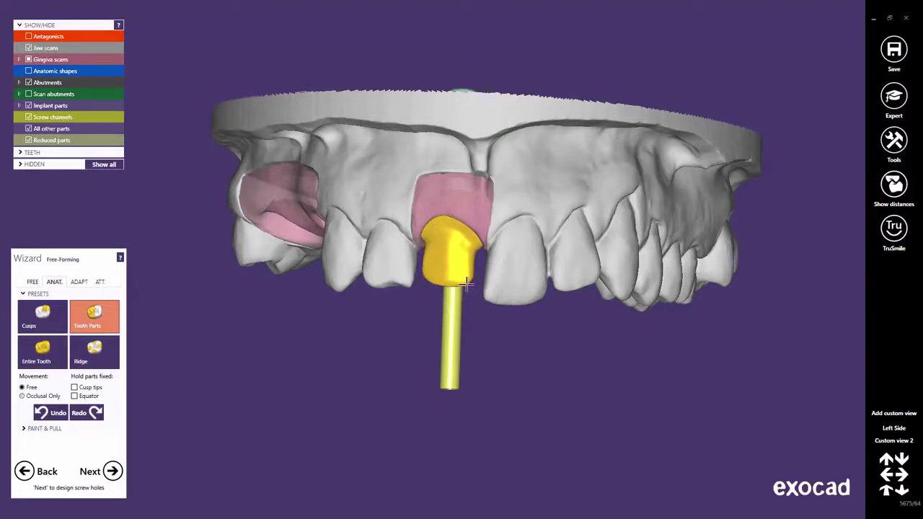
# Step: Reopen Generate Abutment Bottoms in expert mode and show the reduced parts alongside the screw channel
pyautogui.moveTo(448, 312); pyautogui.dragTo(457, 309, button='right')
pyautogui.scroll(5, 457, 309)
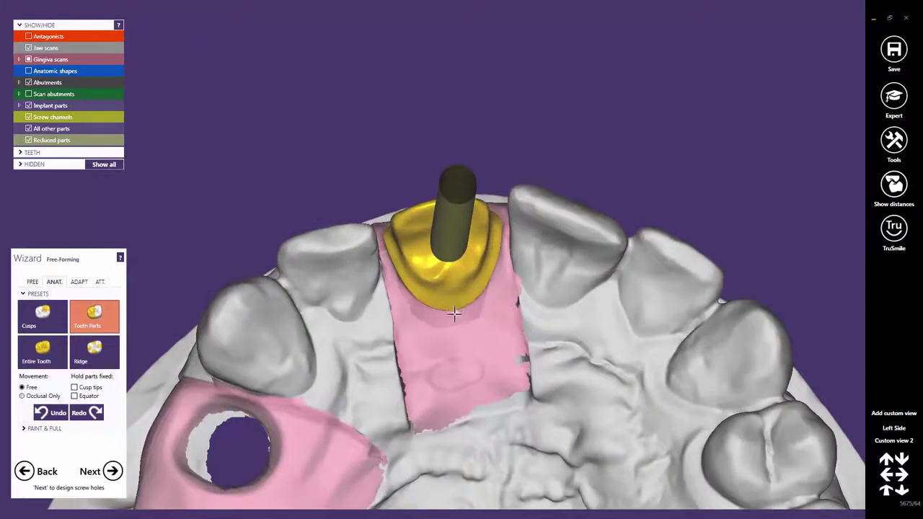
pyautogui.click(894, 96)
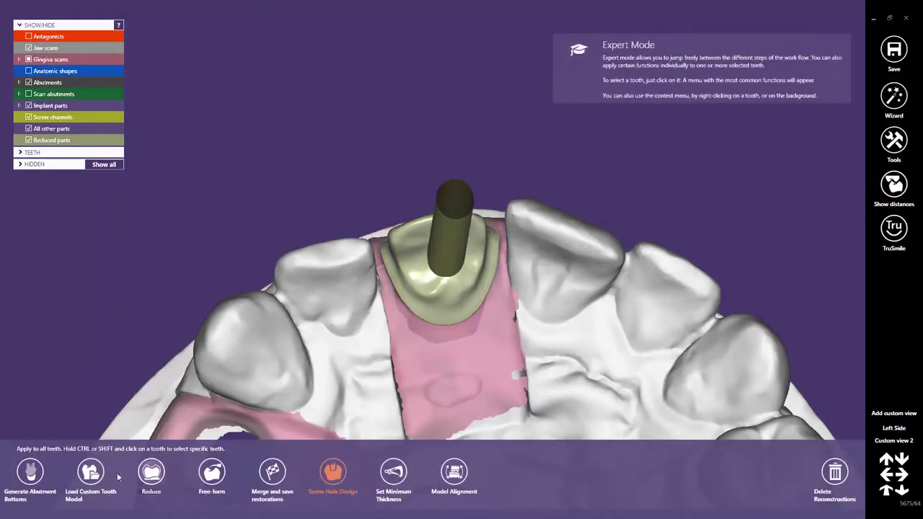
pyautogui.click(30, 475)
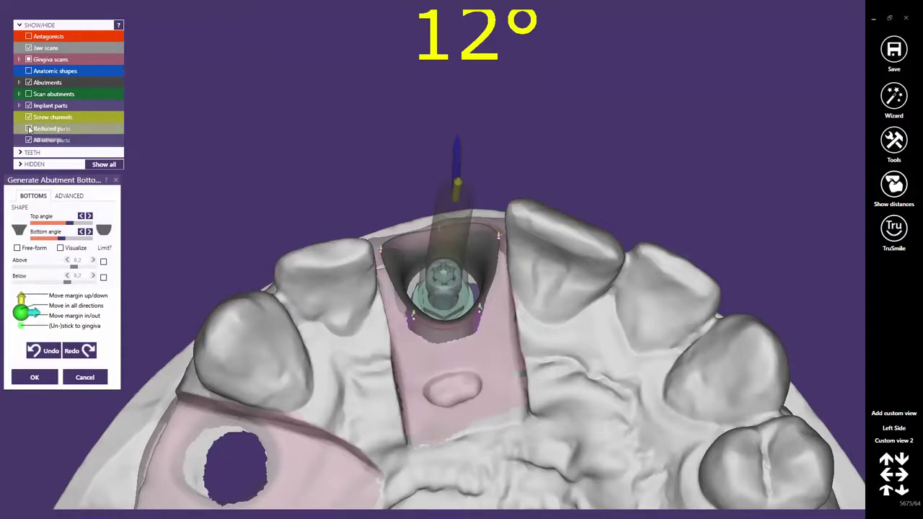
pyautogui.click(29, 128)
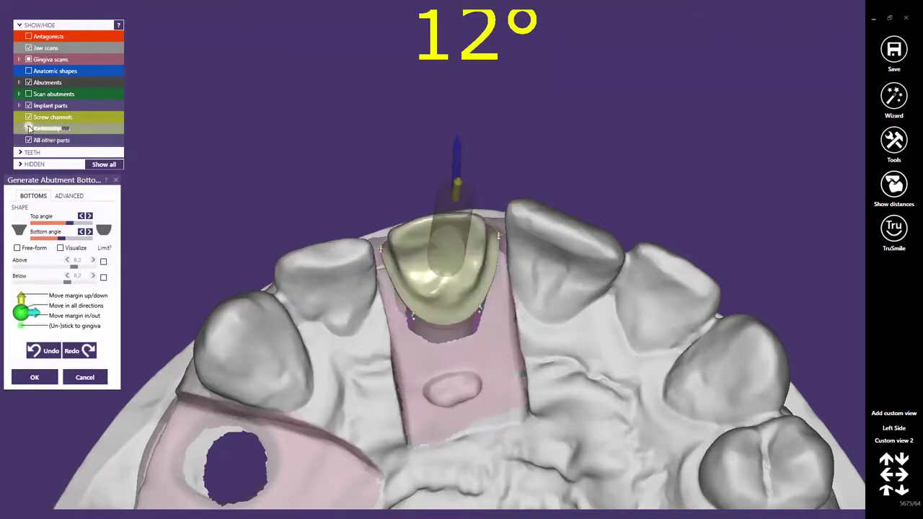
# Step: Redirect the screw channel through the lingual surface of the reduced part at about 17° and confirm the abutment bottom
pyautogui.click(67, 196)
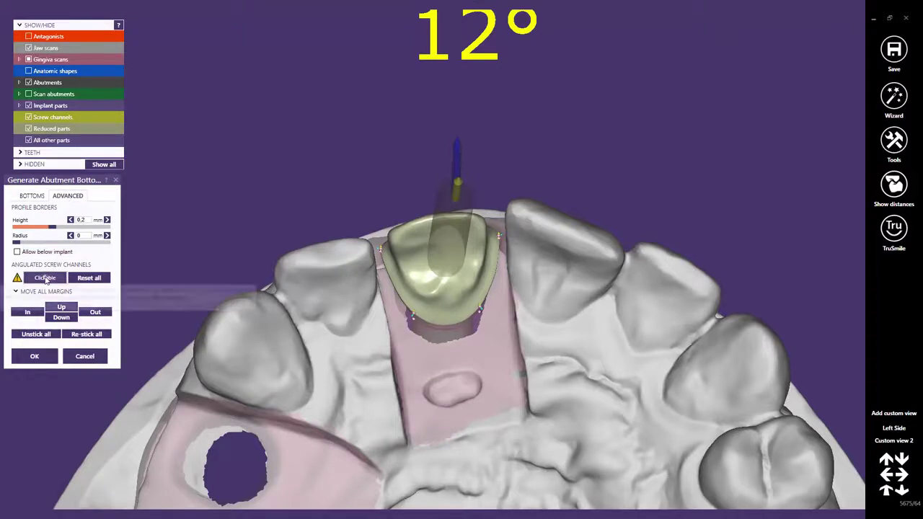
pyautogui.click(44, 277)
pyautogui.middleClick(444, 282)
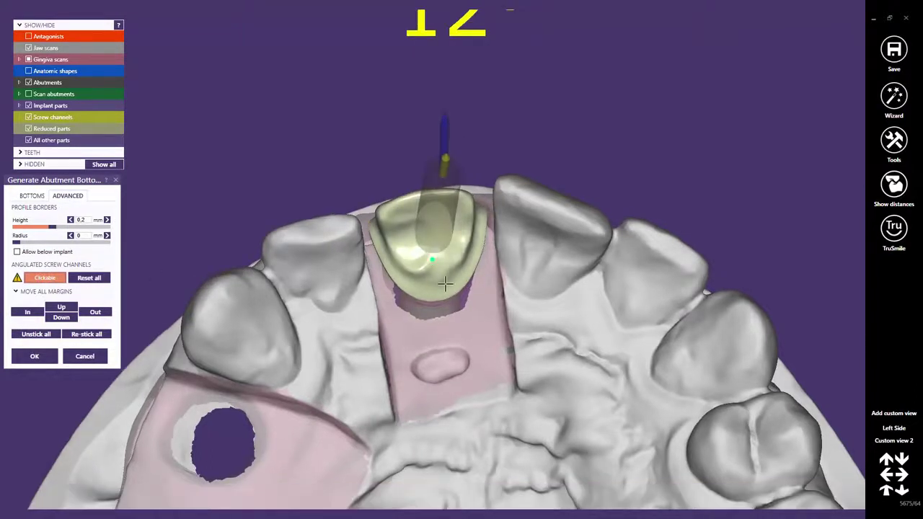
pyautogui.moveTo(461, 332); pyautogui.dragTo(471, 419, button='middle')
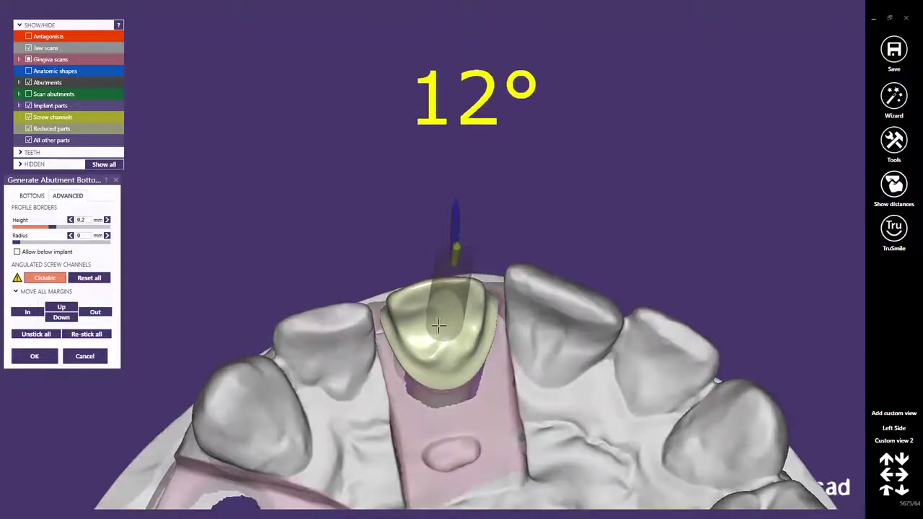
pyautogui.click(440, 325)
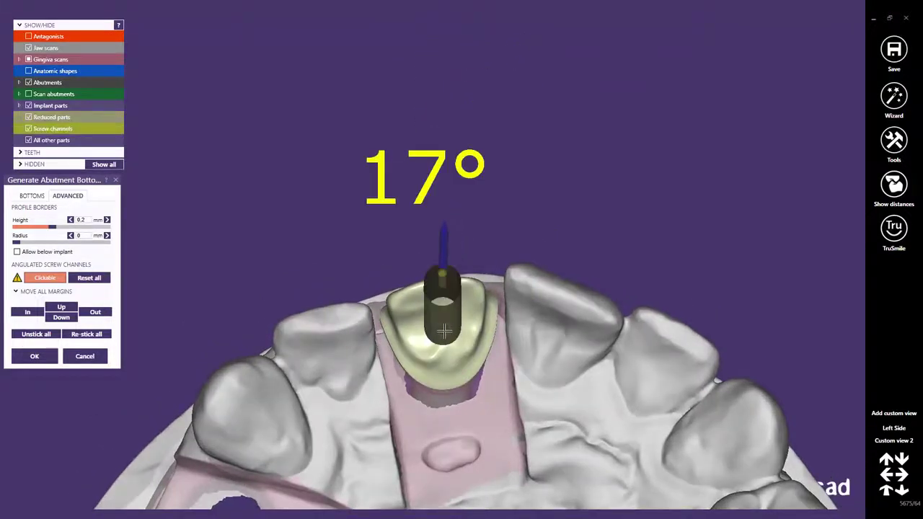
pyautogui.moveTo(443, 328); pyautogui.dragTo(444, 324)
pyautogui.moveTo(444, 325); pyautogui.dragTo(454, 306, button='right')
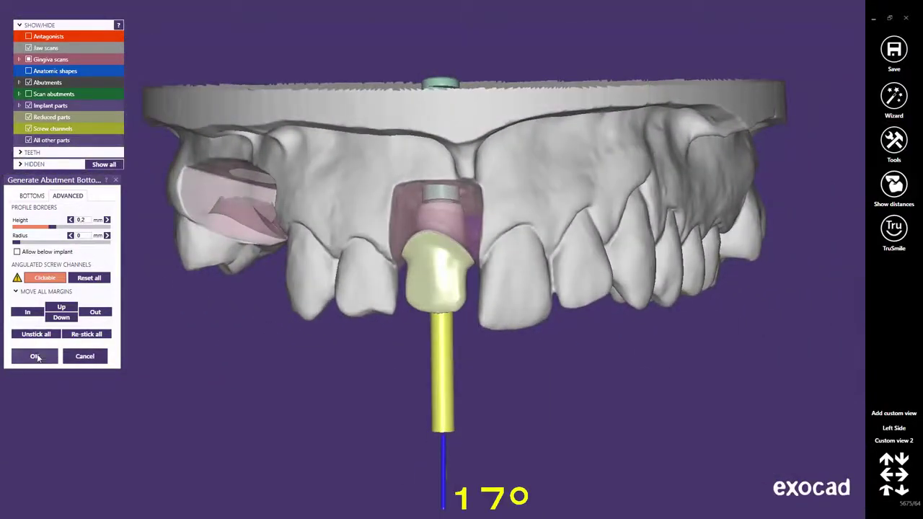
pyautogui.click(34, 356)
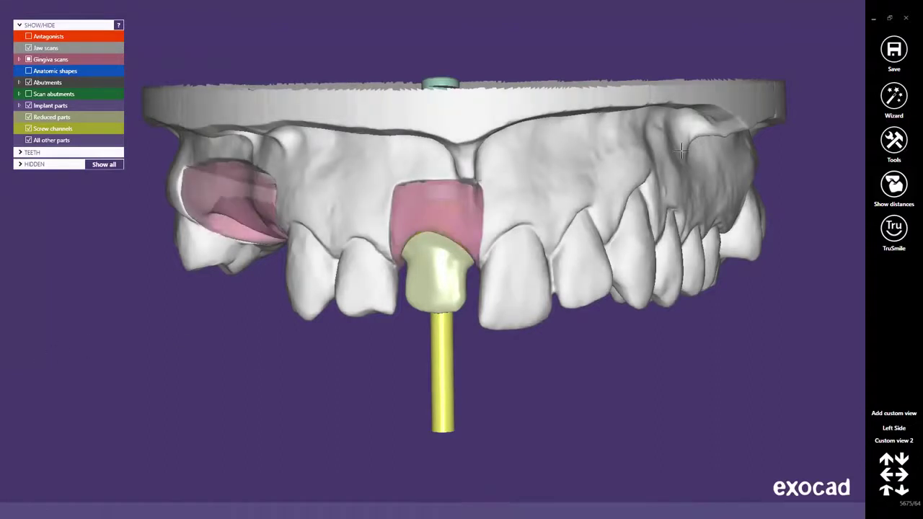
# Step: Return to the wizard, accept the free-formed reduced part, and continue to the merged and saved restoration with its screw hole
pyautogui.click(893, 97)
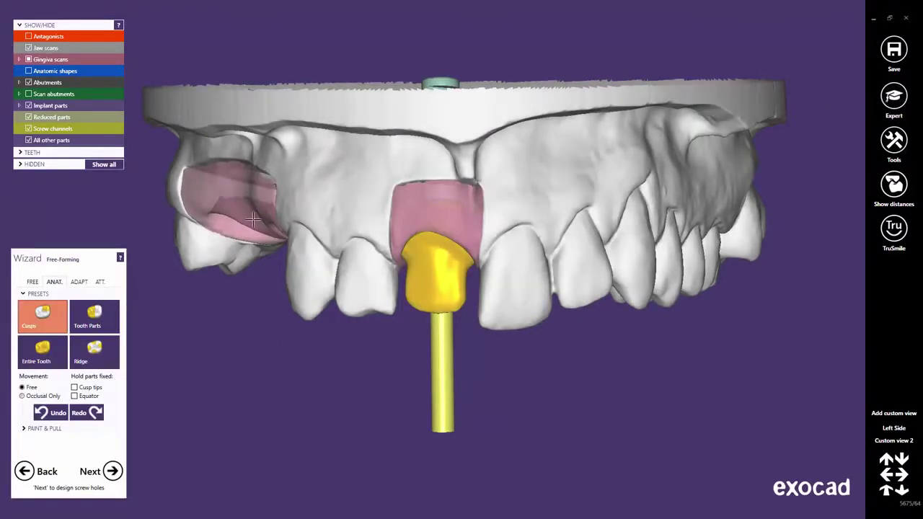
pyautogui.click(113, 471)
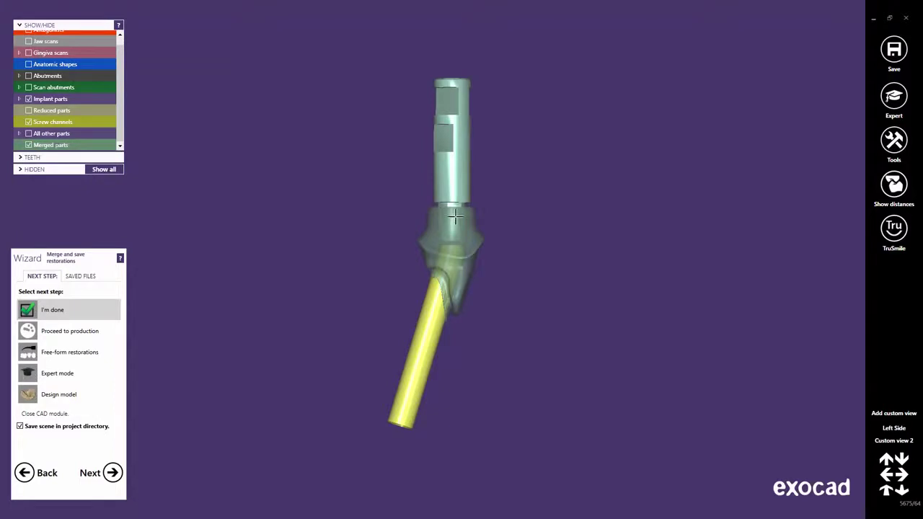
pyautogui.scroll(5, 437, 231)
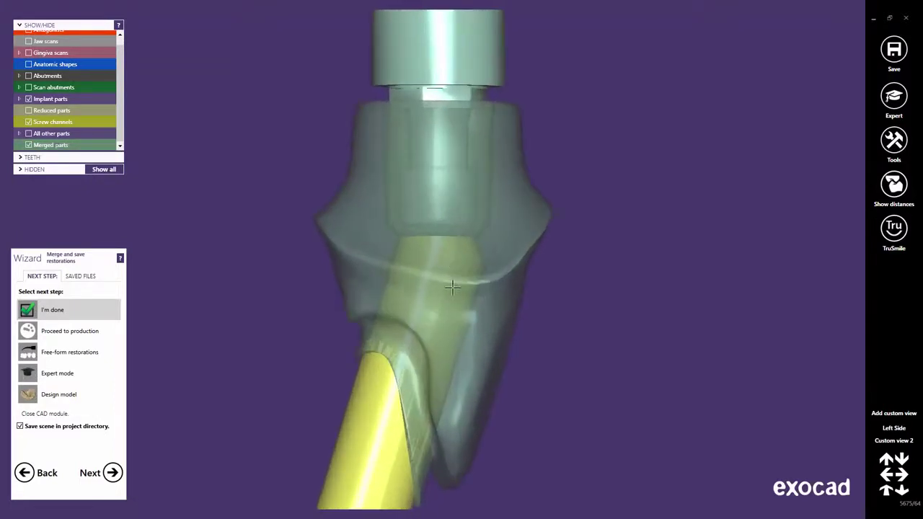